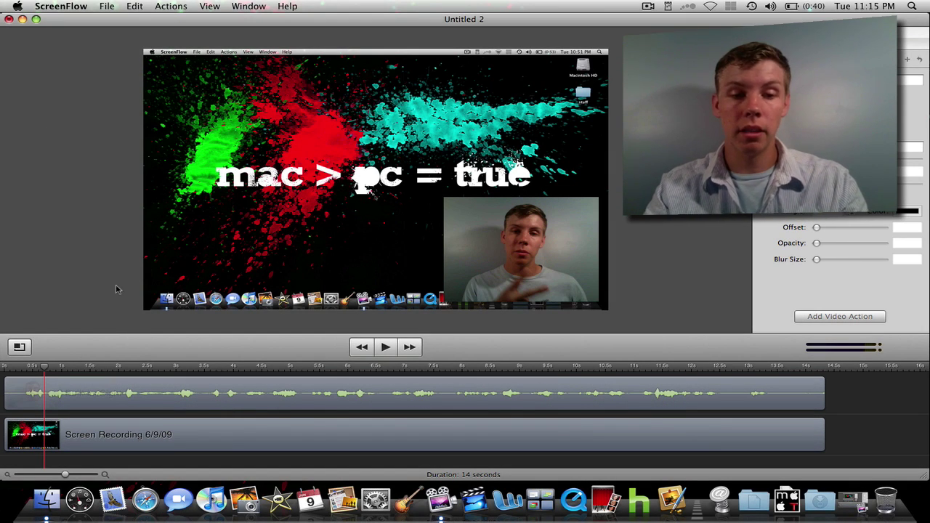
Step: Inspect both clips, then add a video action to the webcam clip
click(73, 396)
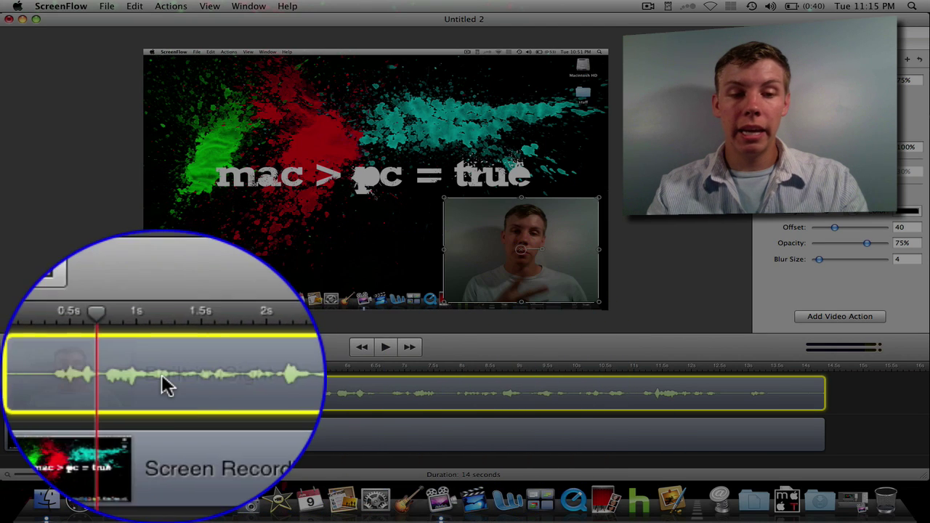
click(51, 435)
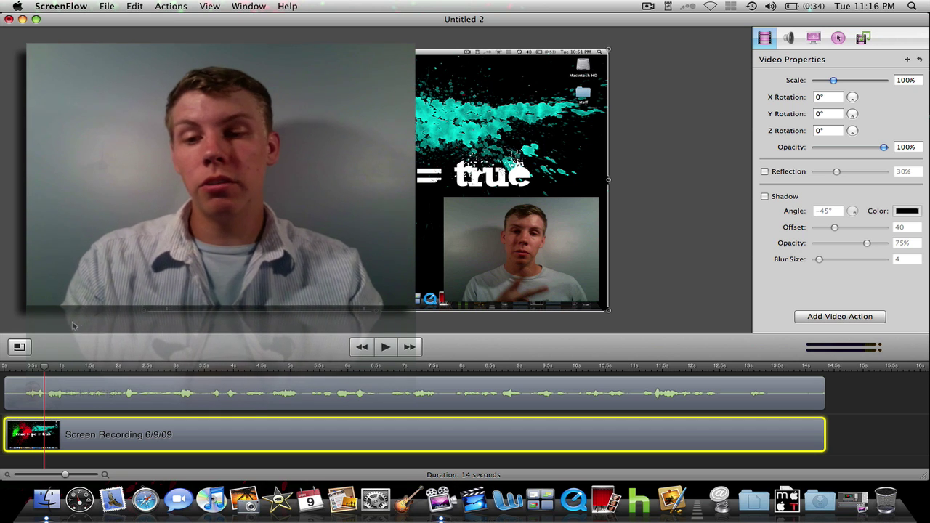
click(34, 380)
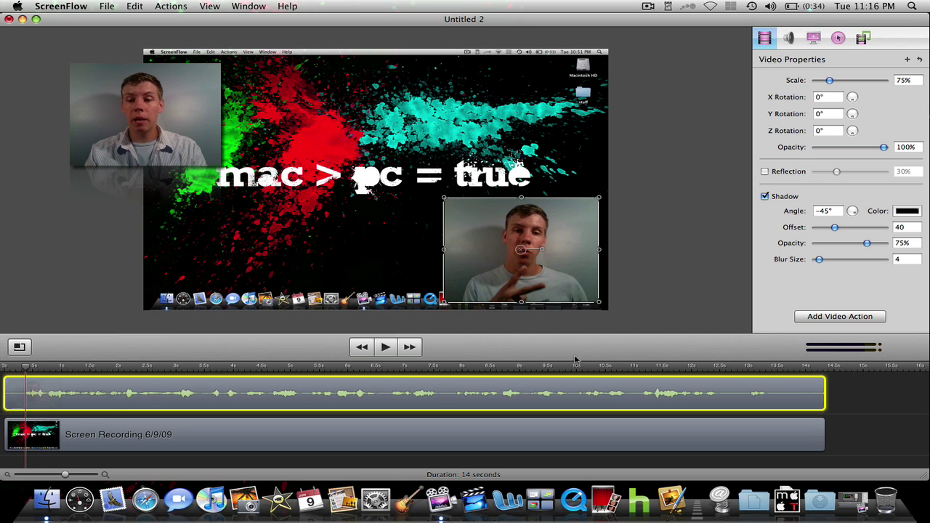
click(826, 319)
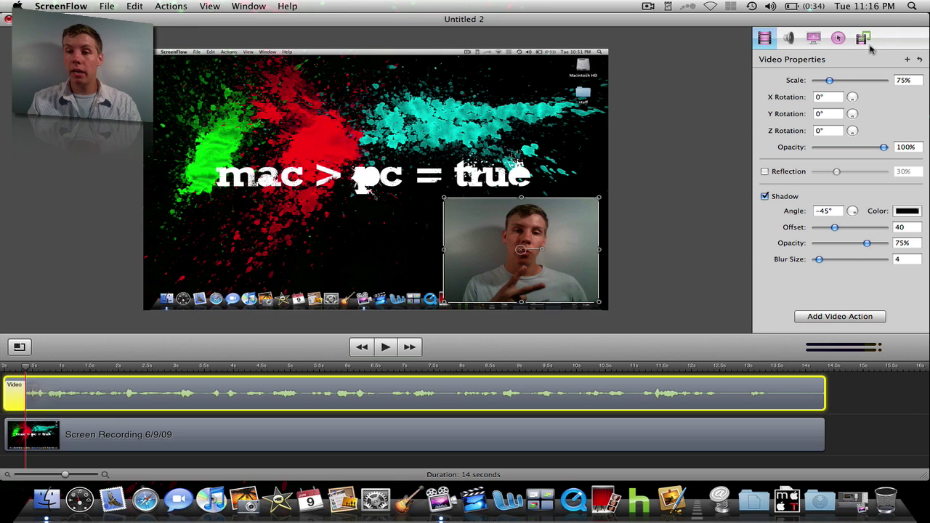
Step: Move the webcam overlay top-left, set Y rotation -153°, and add a strong reflection
drag(512, 248, 247, 120)
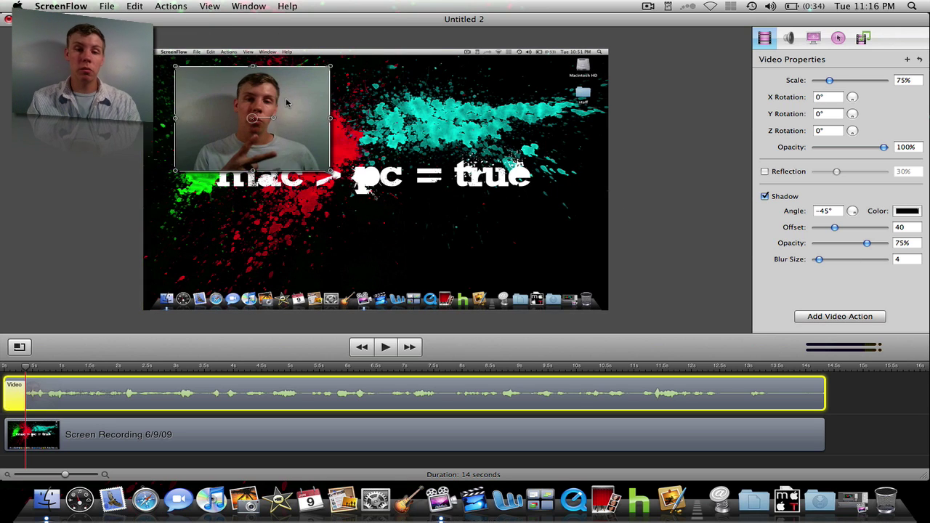
drag(850, 114, 856, 110)
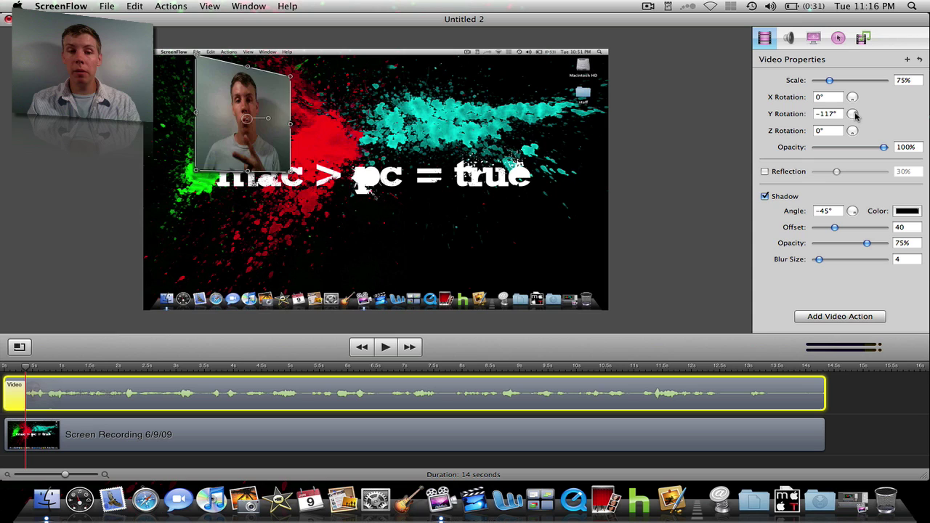
click(765, 172)
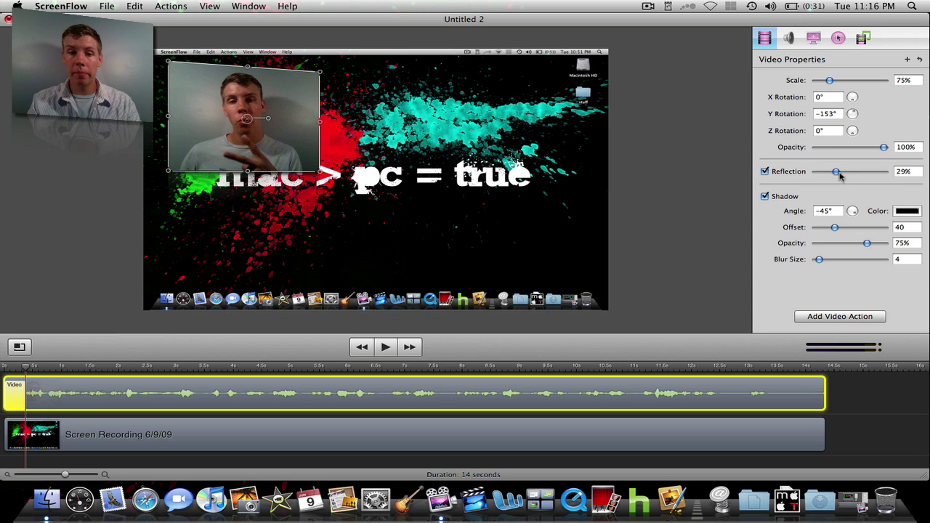
drag(842, 175, 873, 171)
click(315, 324)
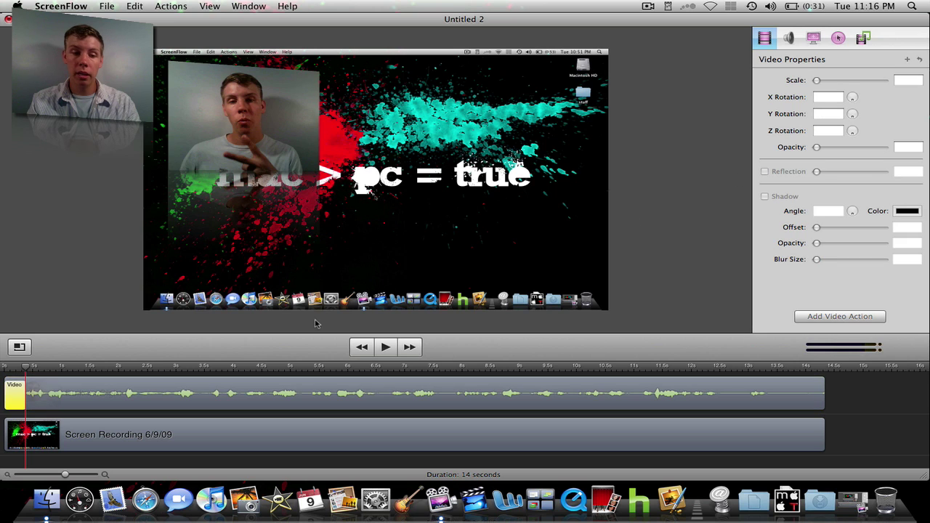
Step: Save the project as Untitled 2 on the Desktop and preview the webcam move from the start
key(super+s)
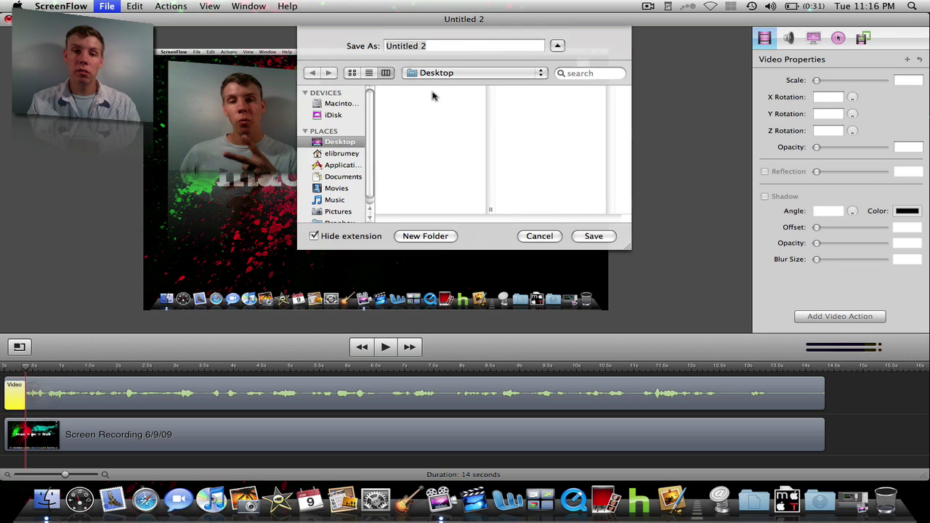
click(585, 237)
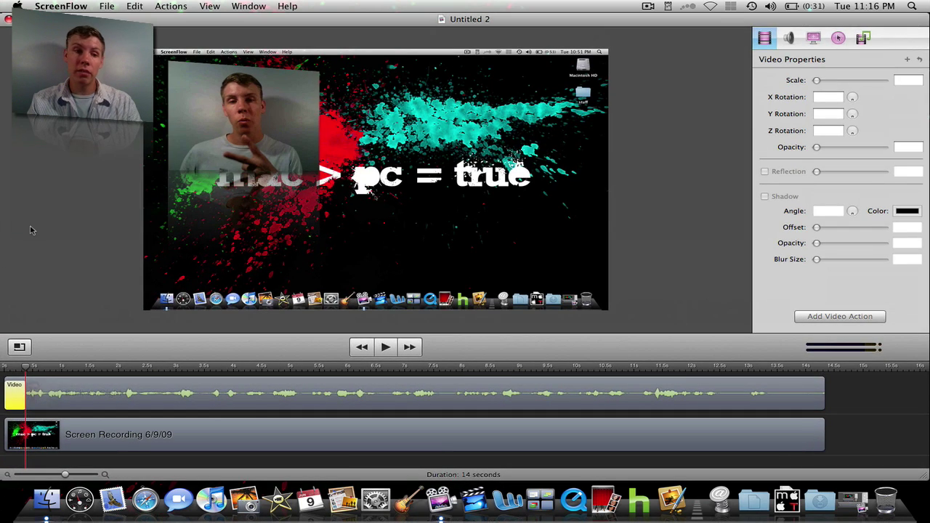
click(4, 368)
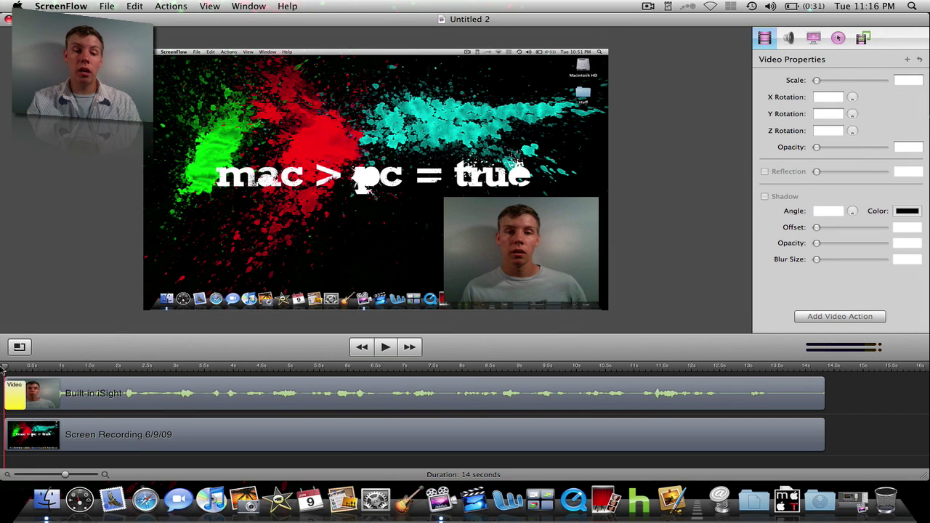
drag(7, 369, 9, 371)
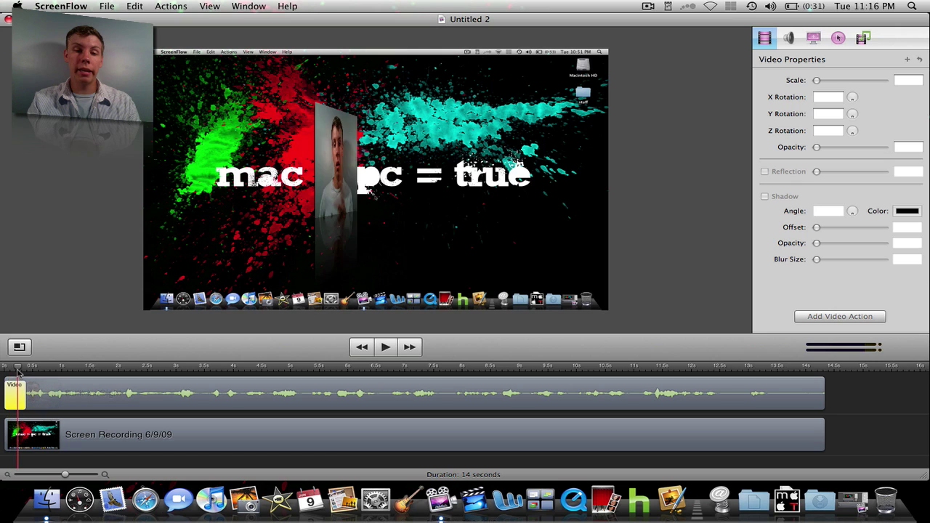
key(space)
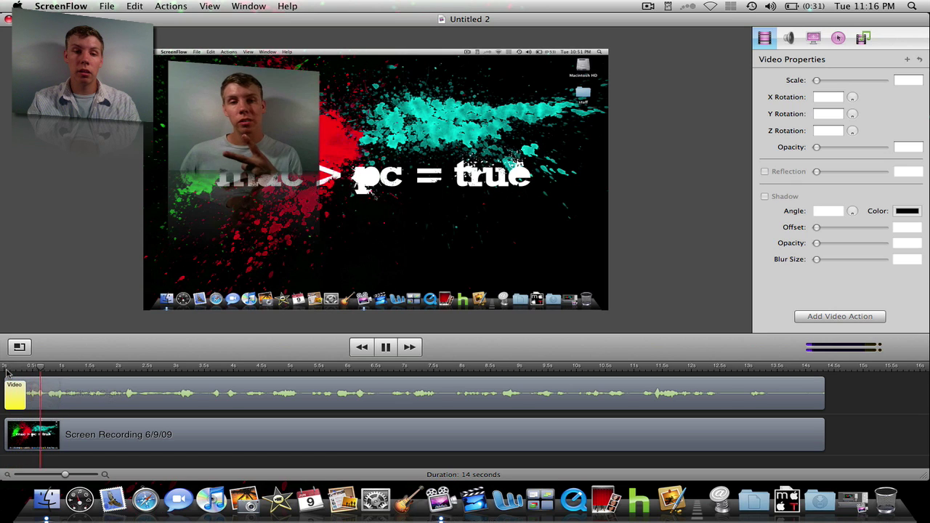
key(space)
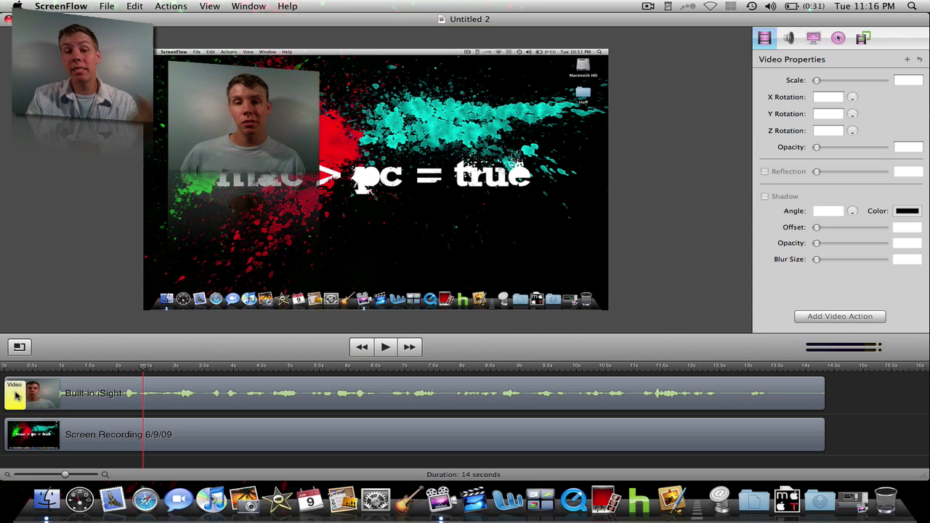
Step: Shift the video action later and widen its left edge so the move eases in, then replay
drag(16, 397, 184, 396)
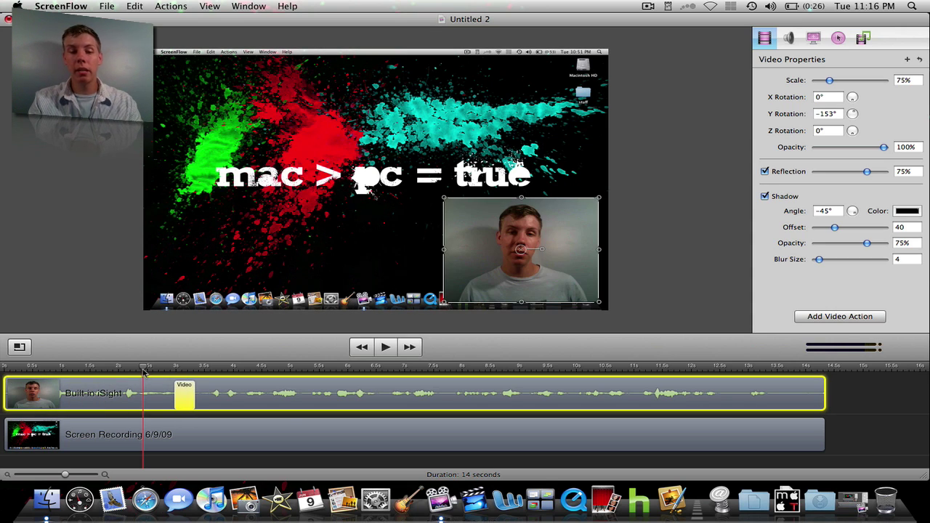
key(space)
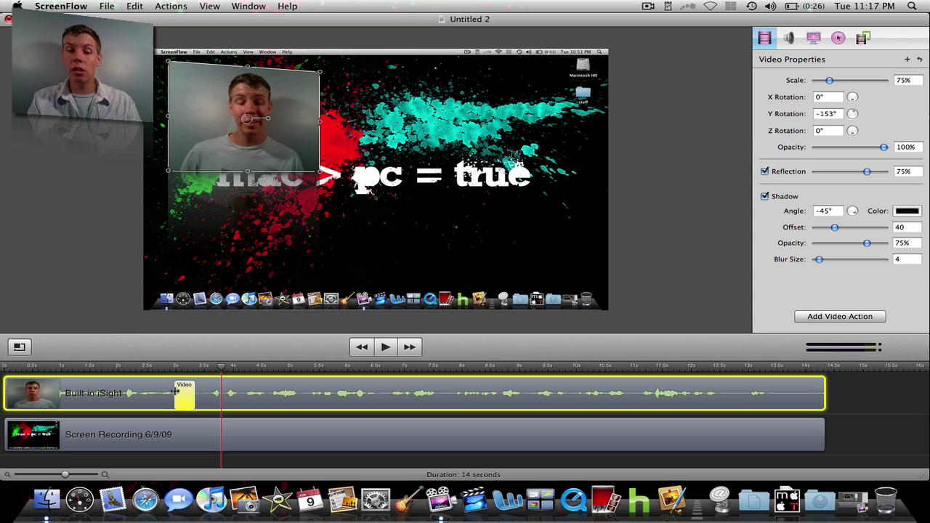
drag(166, 393, 161, 396)
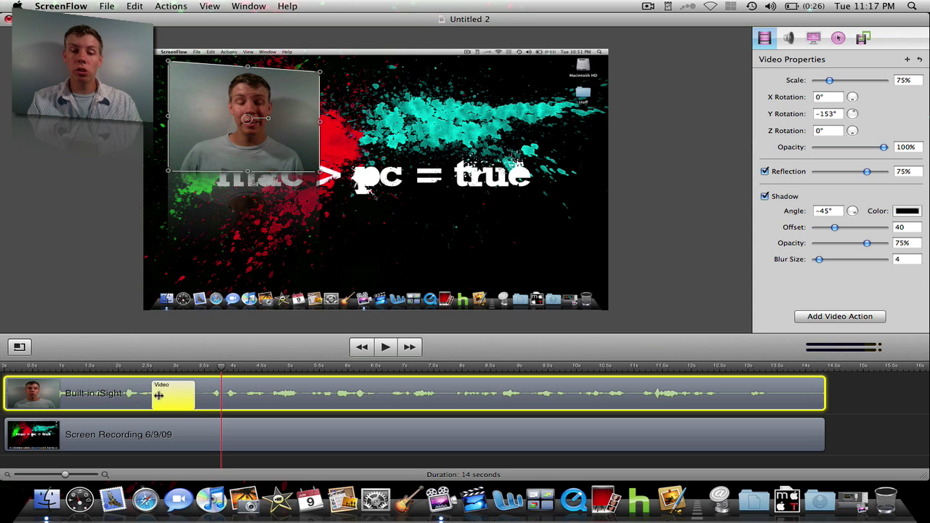
drag(169, 398, 106, 397)
click(99, 367)
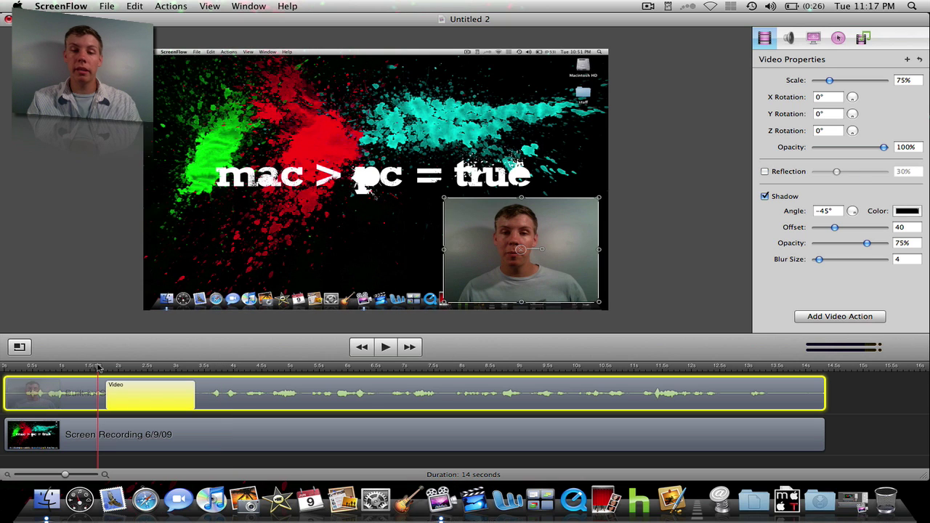
key(space)
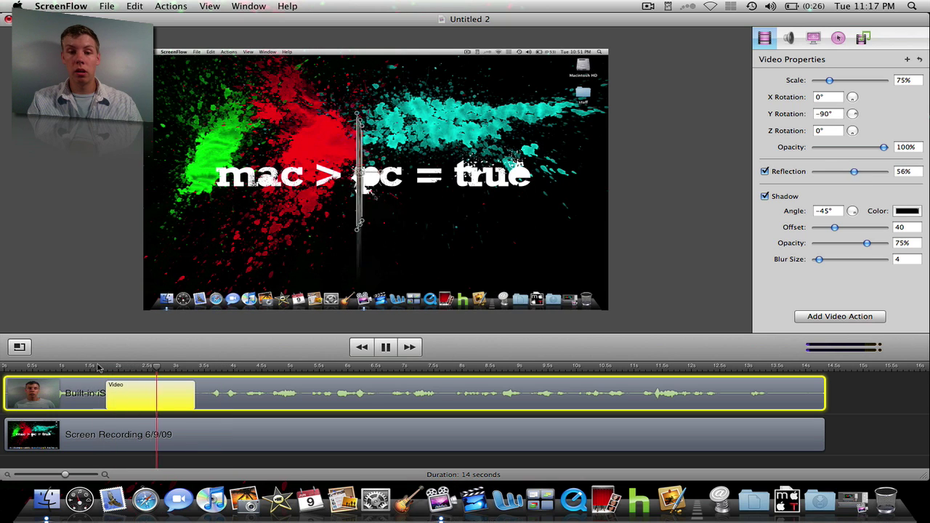
key(space)
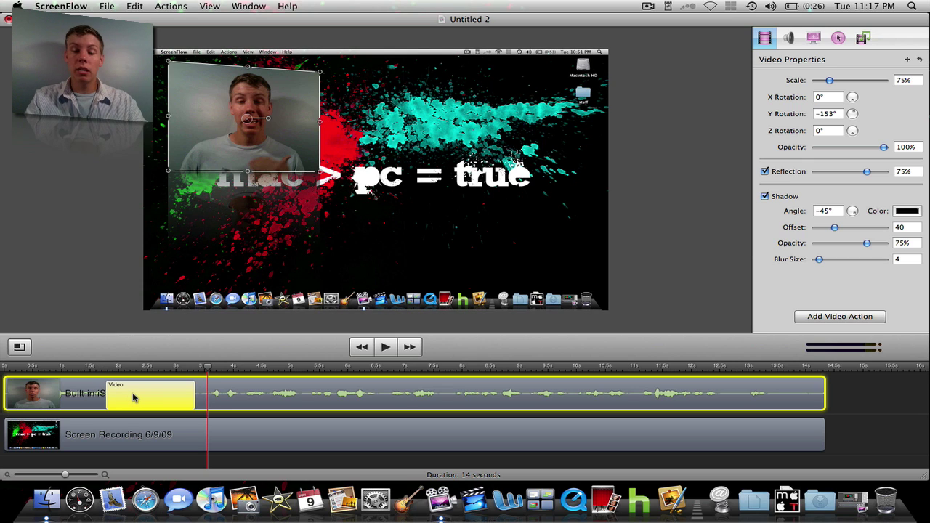
Step: Start the webcam action earlier and scale the overlay to 79%
mouse_move(143, 396)
mouse_down()
mouse_move(83, 393)
mouse_move(101, 391)
mouse_up()
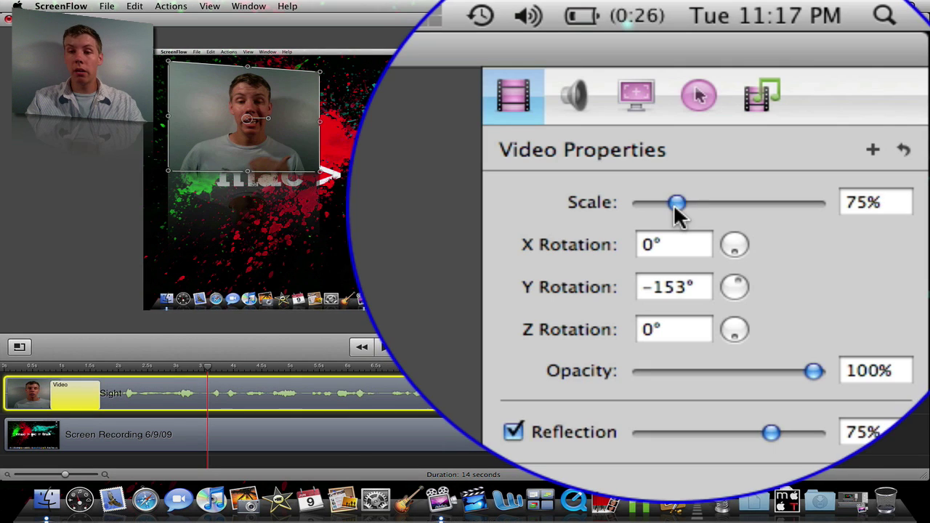
mouse_move(829, 80)
mouse_down()
mouse_move(850, 80)
mouse_move(816, 80)
mouse_up()
drag(651, 203, 678, 204)
Step: Flip the overlay with X rotation 157° and Y rotation 11°, keeping full opacity and reflection
mouse_move(736, 247)
mouse_down()
mouse_move(743, 252)
mouse_move(737, 243)
mouse_up()
mouse_move(741, 283)
mouse_down()
mouse_move(734, 301)
mouse_move(769, 288)
mouse_move(736, 285)
mouse_up()
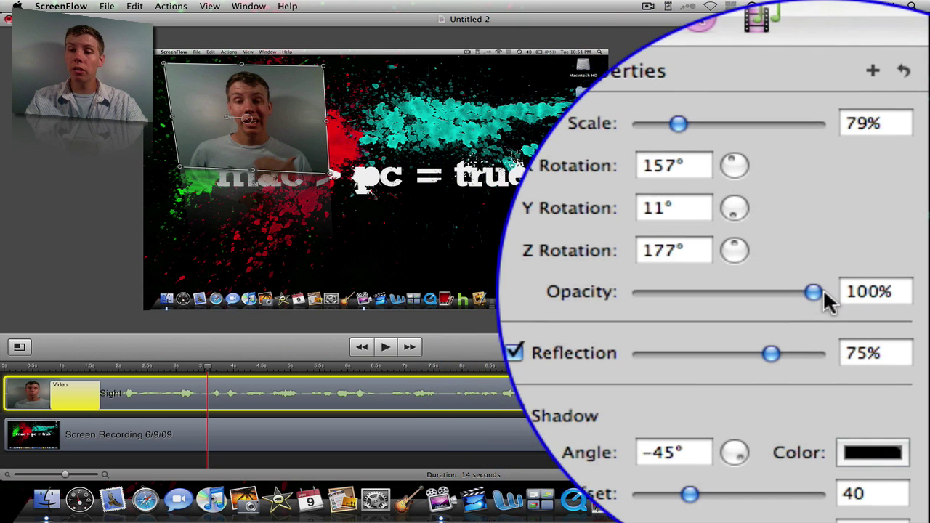
mouse_move(814, 291)
mouse_down()
mouse_move(706, 297)
mouse_move(852, 298)
mouse_up()
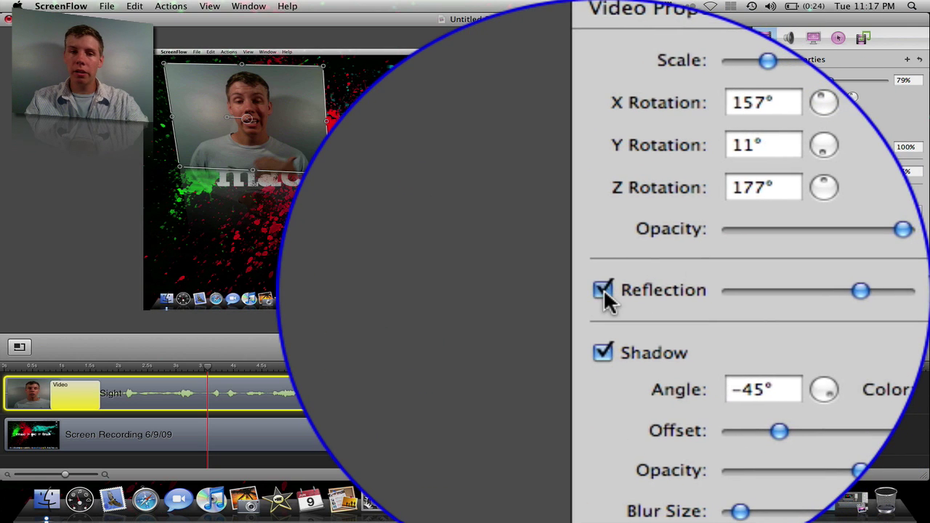
click(604, 288)
click(603, 289)
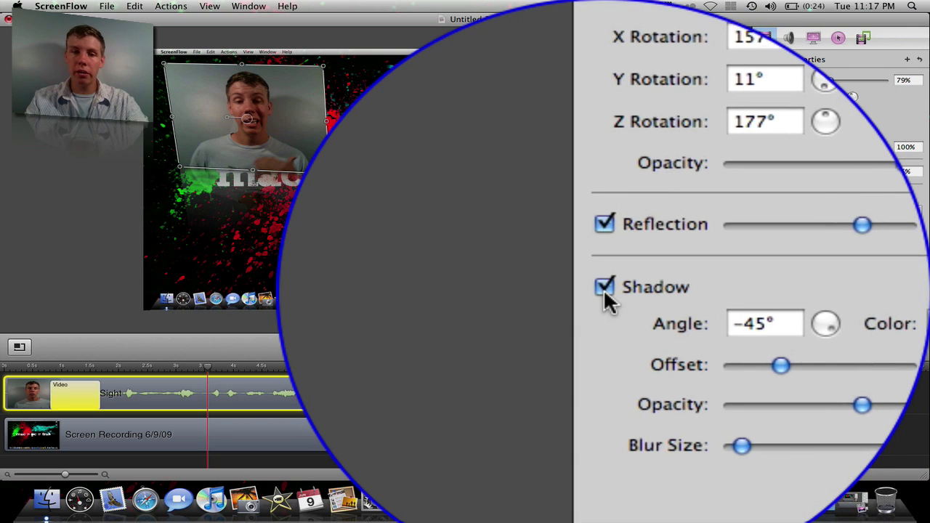
click(603, 289)
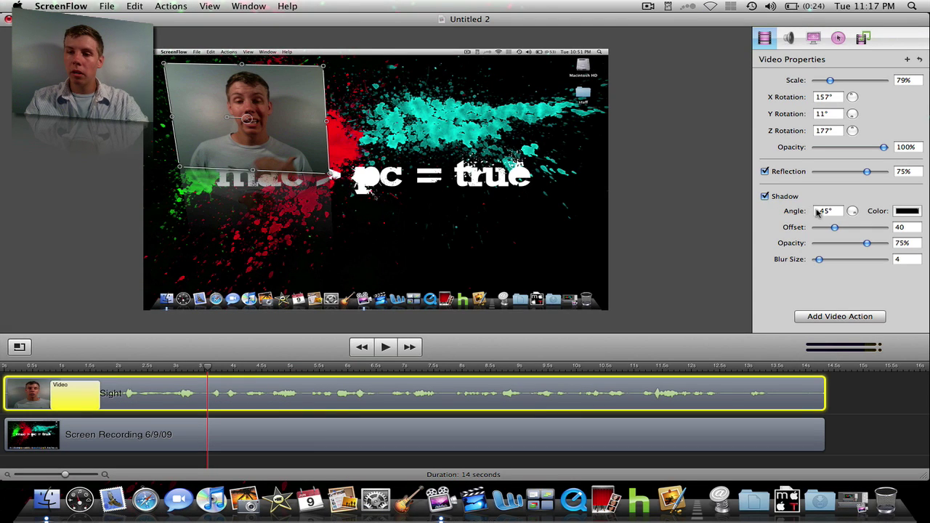
Step: Close the shadow colour picker, leaving the shadow black
click(898, 211)
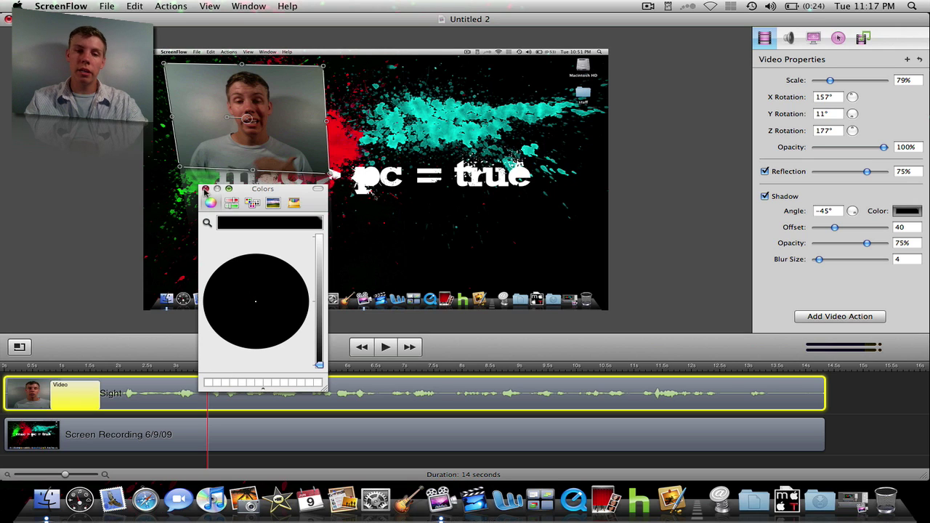
click(205, 188)
click(727, 197)
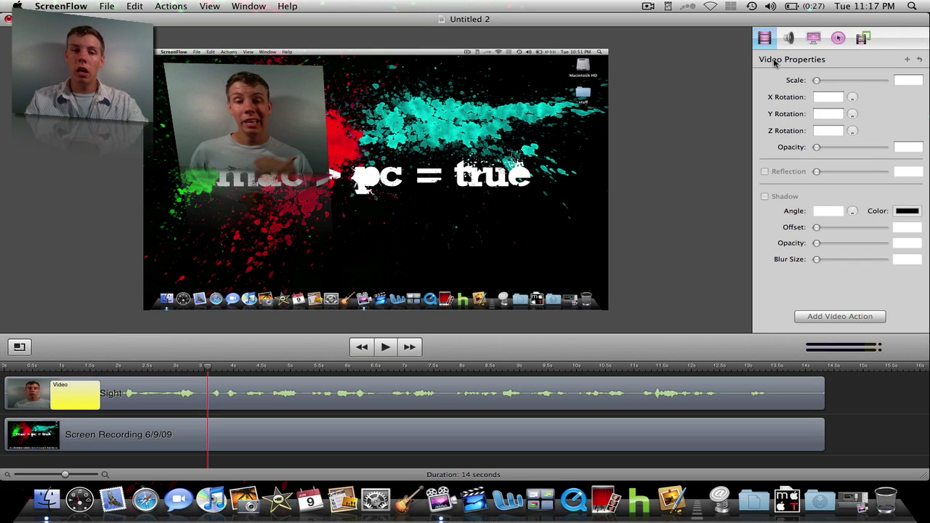
Step: Reselect the webcam clip, view its Audio and Callout settings, then return to Video properties
click(487, 402)
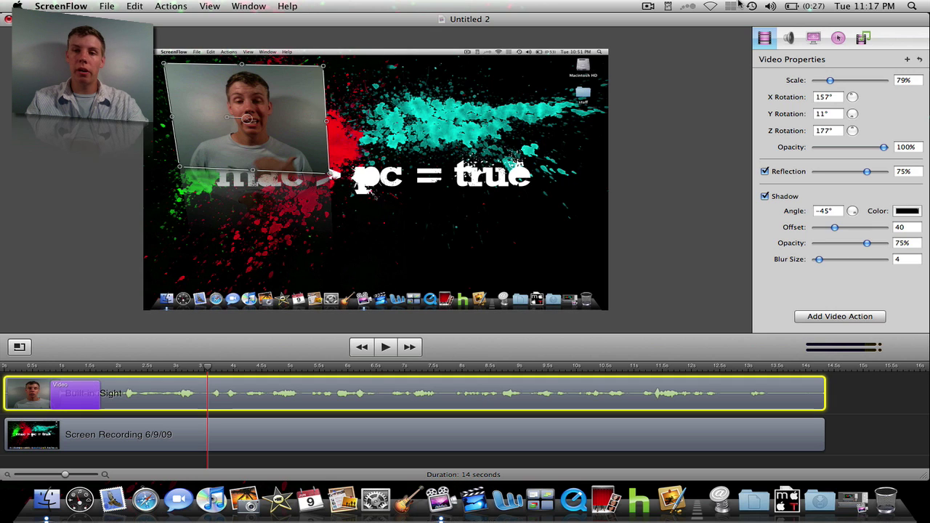
click(792, 41)
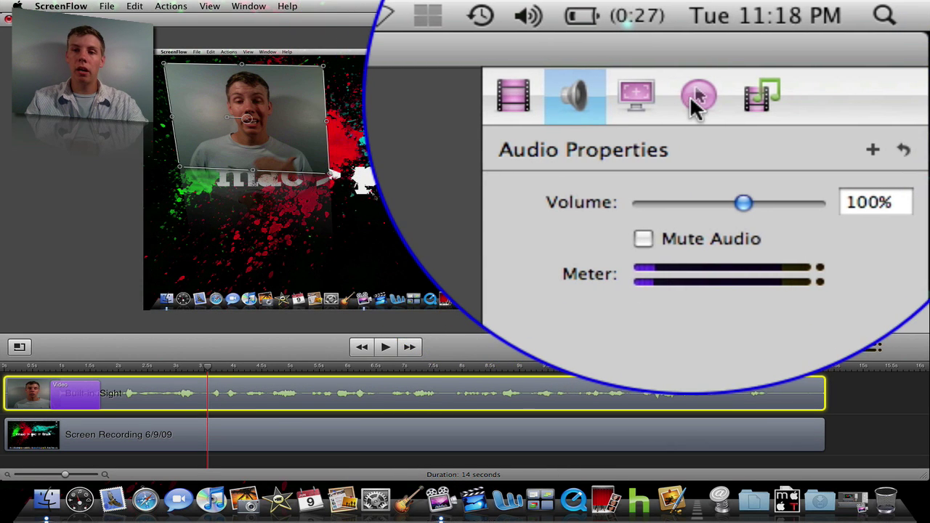
click(694, 102)
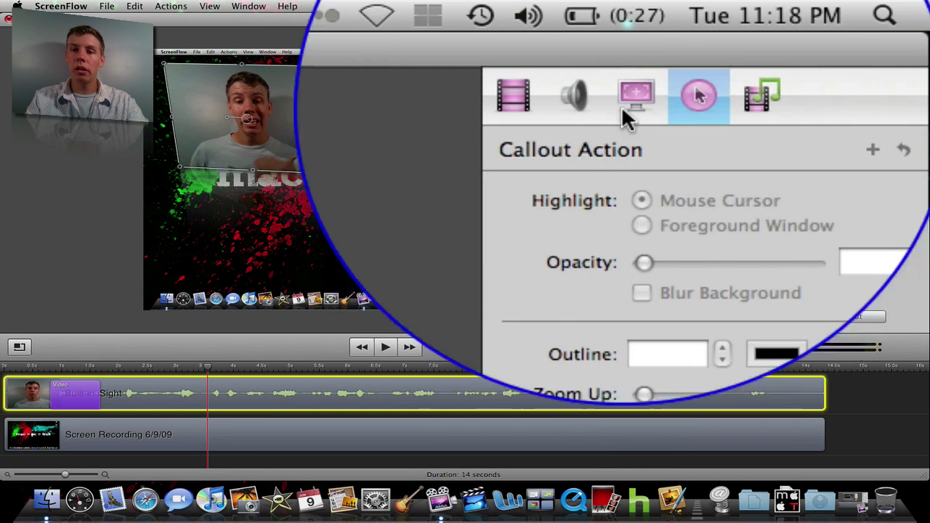
click(636, 95)
click(603, 96)
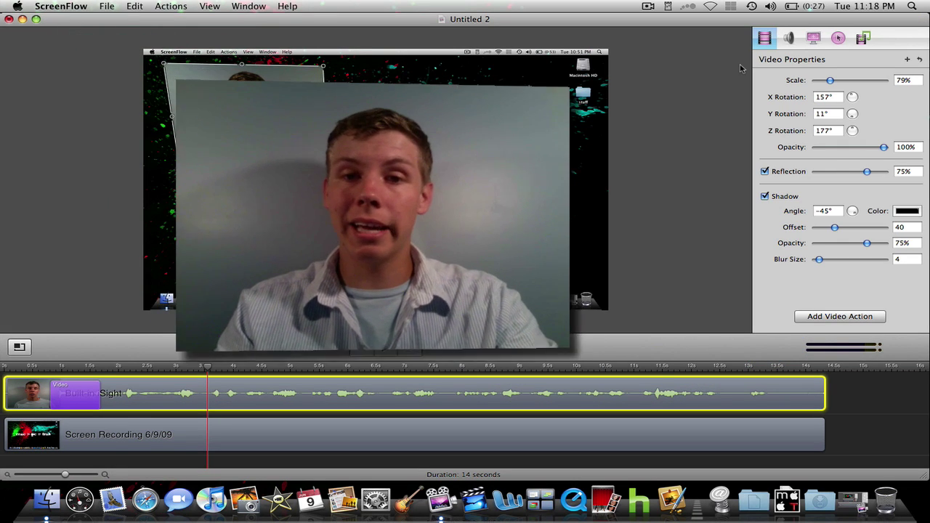